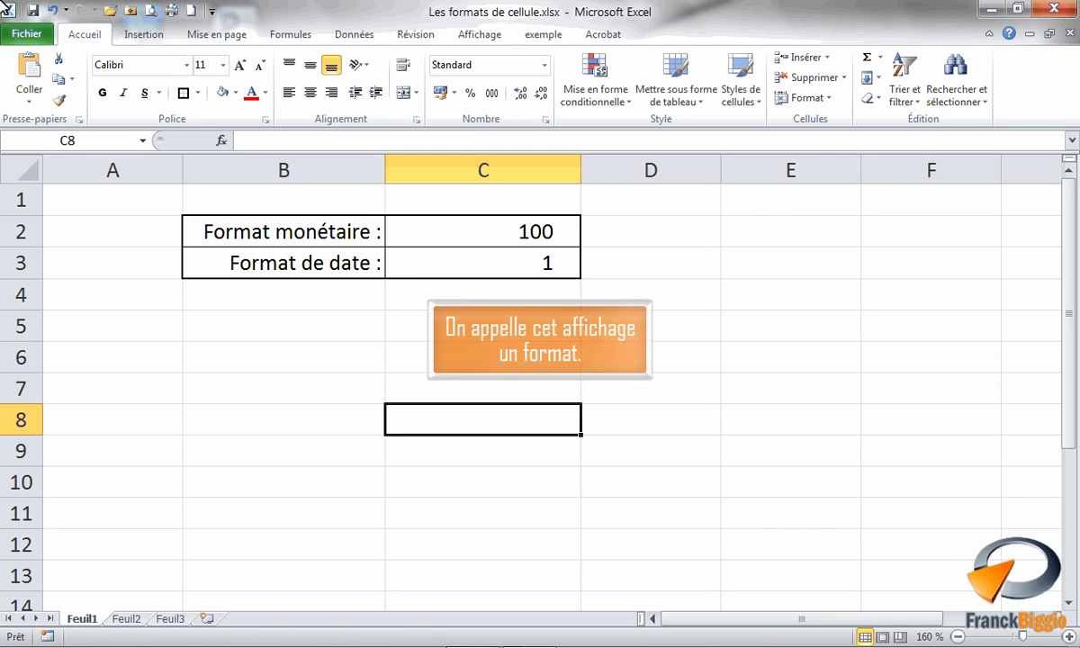
# - Select cell C2, which holds the value 100
pyautogui.click(483, 236)
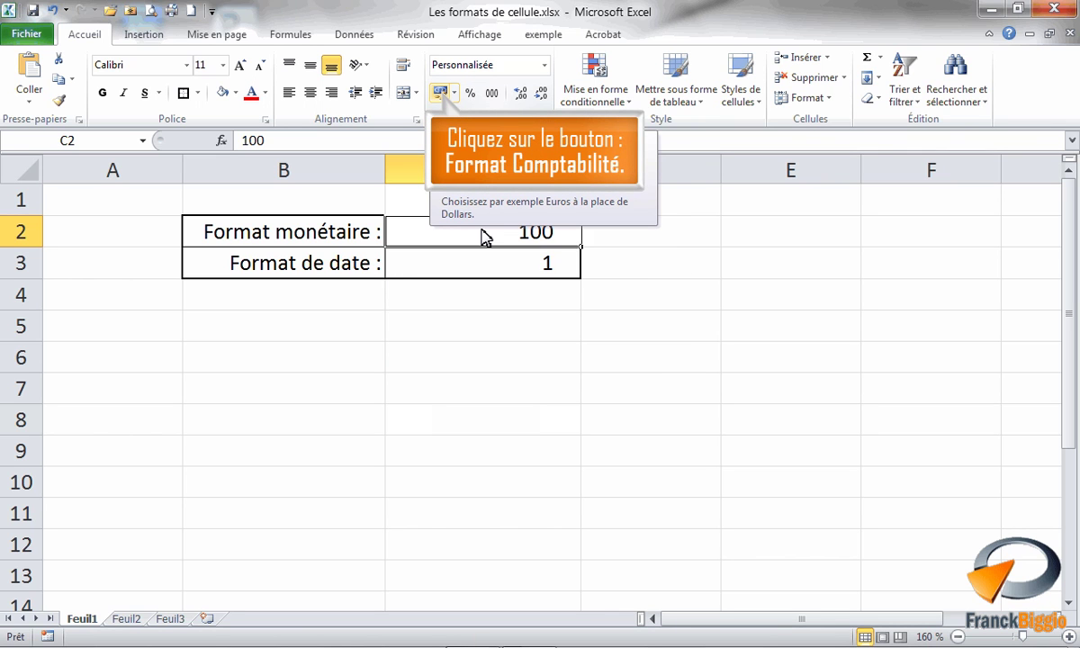
# - Apply the $ Anglais (États Unis) accounting format to C2 so it reads $ 100,00
pyautogui.click(440, 93)
pyautogui.click(454, 92)
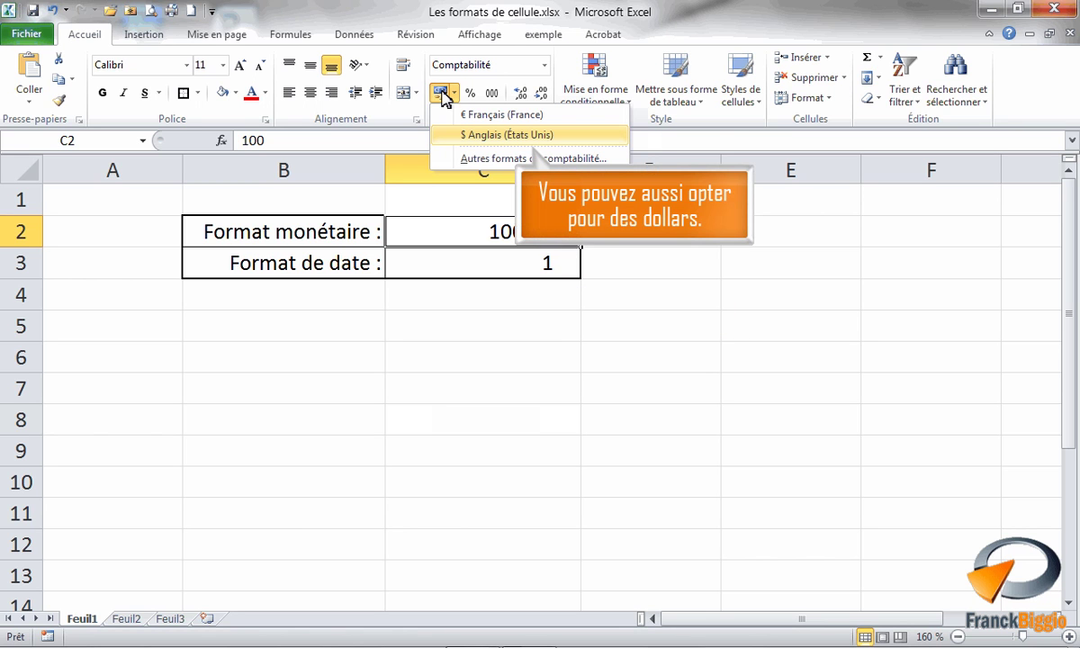
pyautogui.click(466, 136)
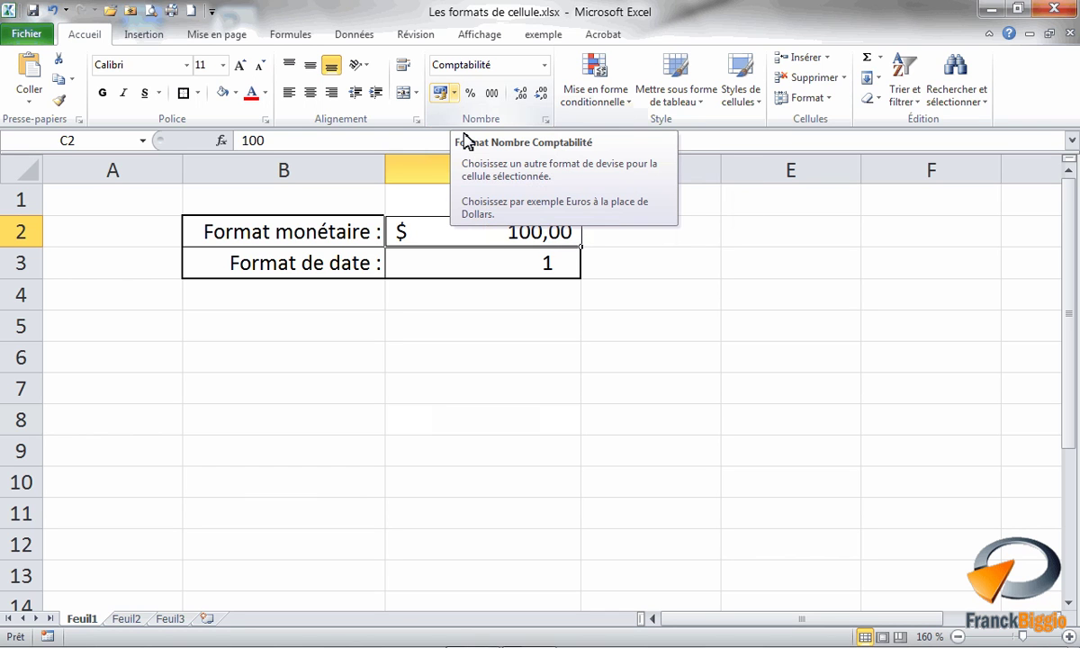
pyautogui.click(438, 93)
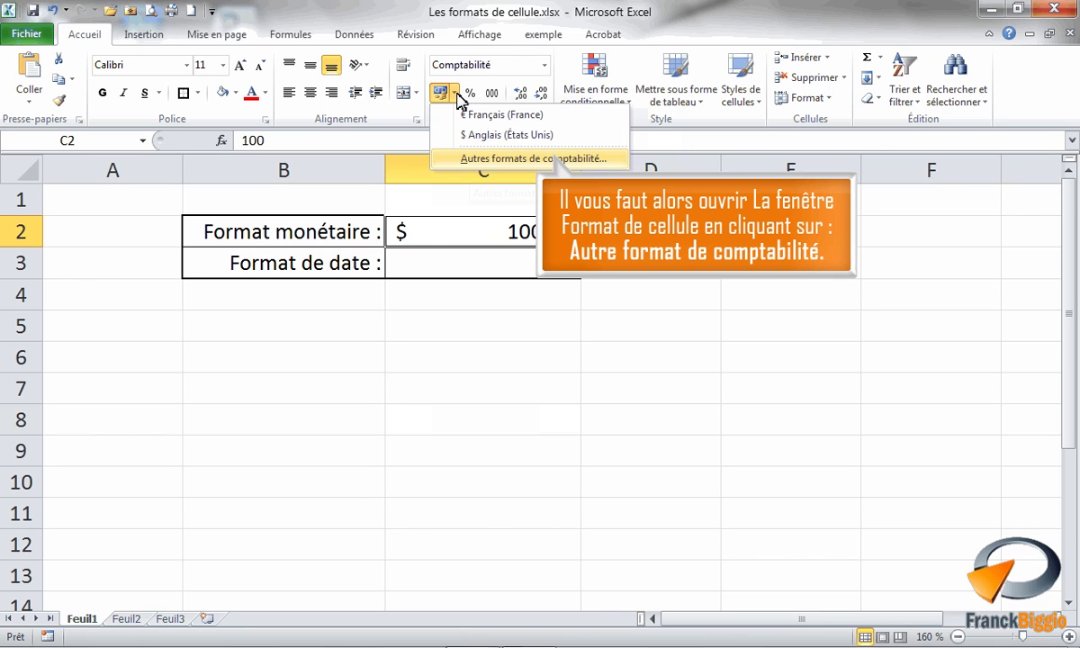
pyautogui.click(456, 158)
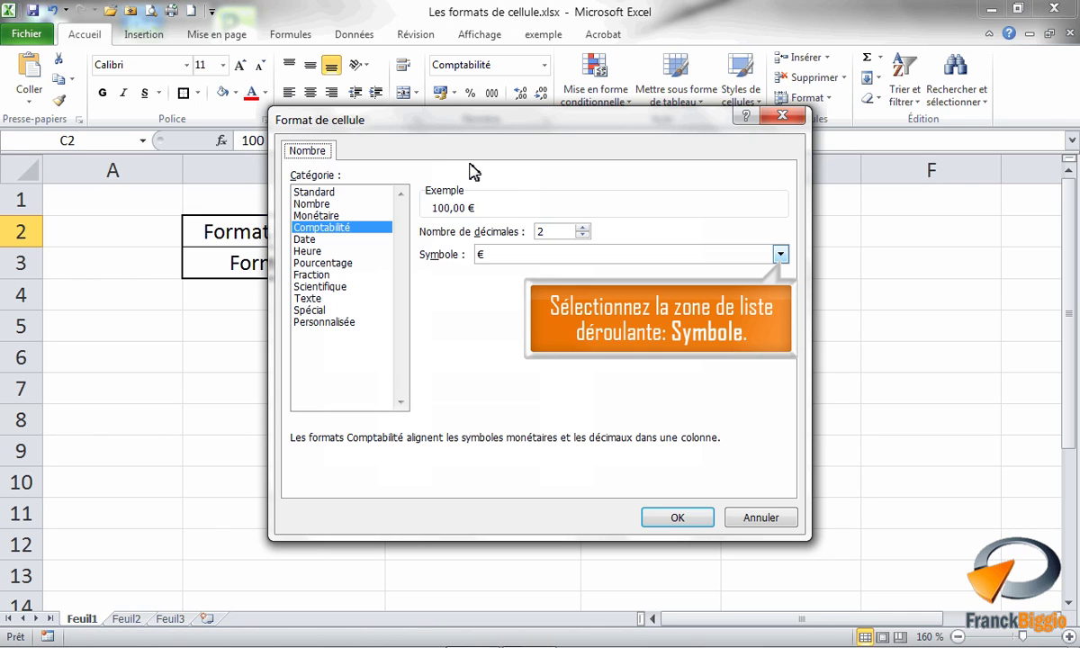
pyautogui.click(783, 257)
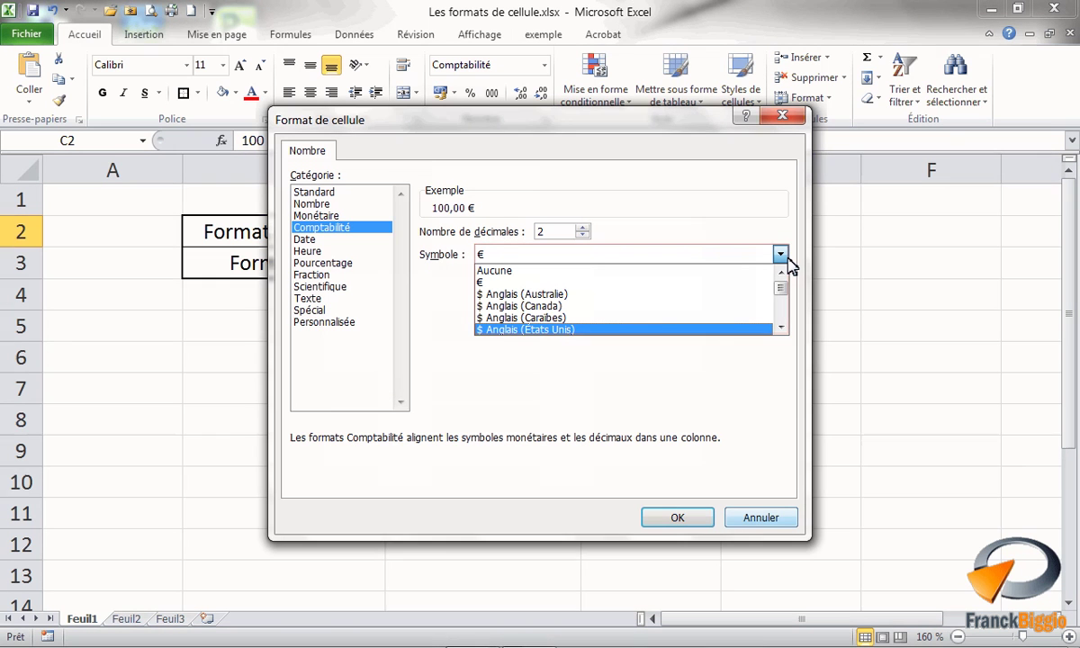
pyautogui.click(720, 329)
pyautogui.click(693, 518)
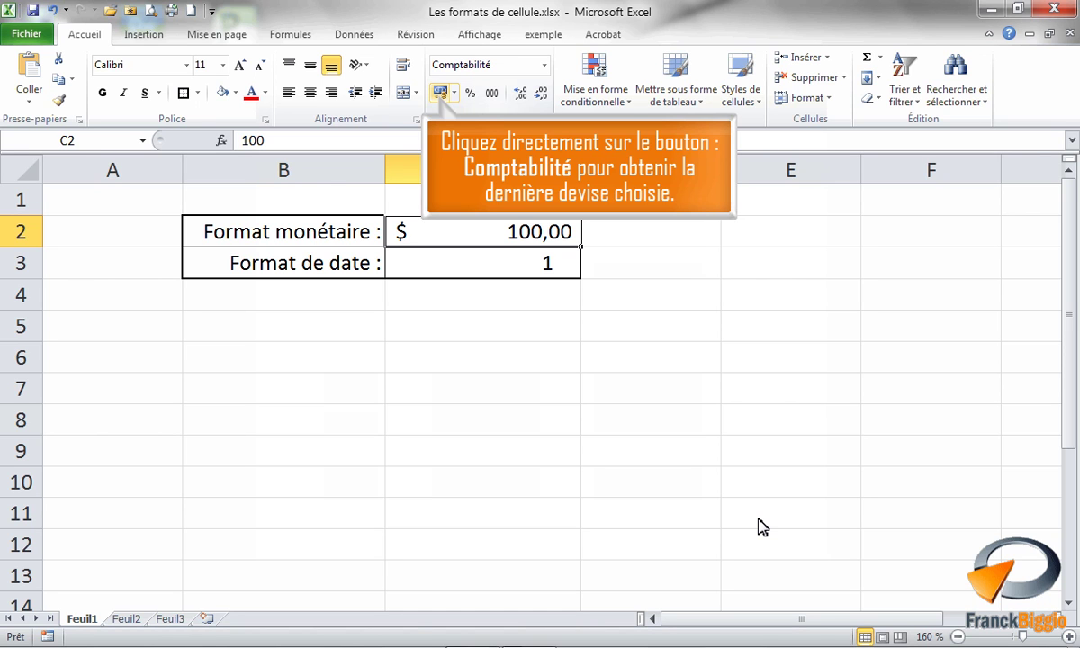
# - Reapply euro accounting to C2, remove both decimals, then restore two so it shows 100,00 €
pyautogui.click(441, 96)
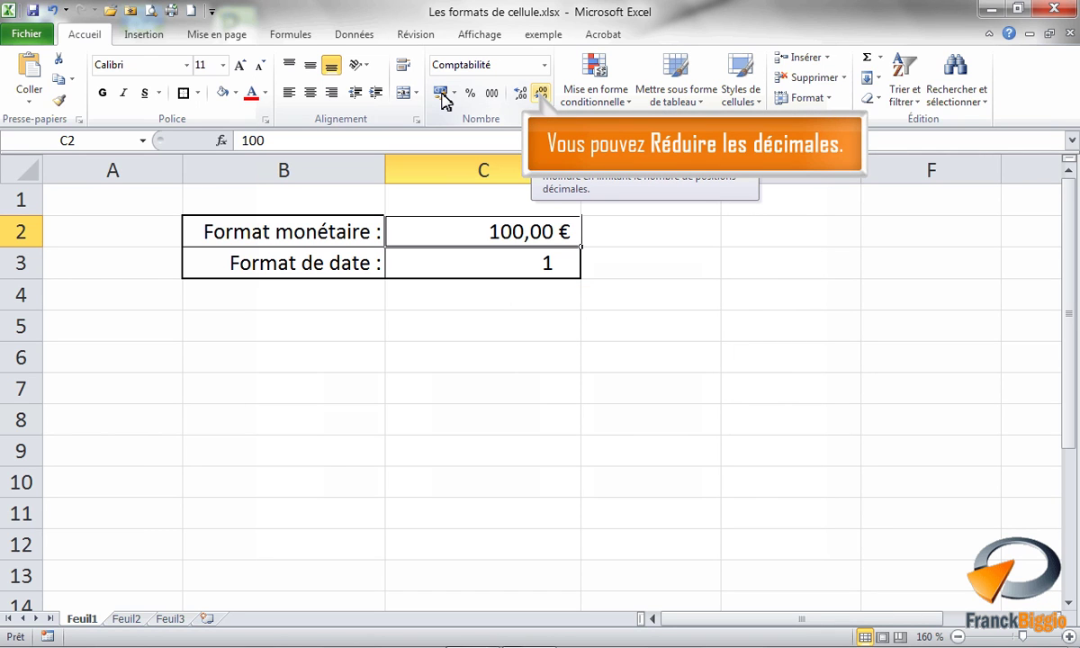
pyautogui.click(542, 94)
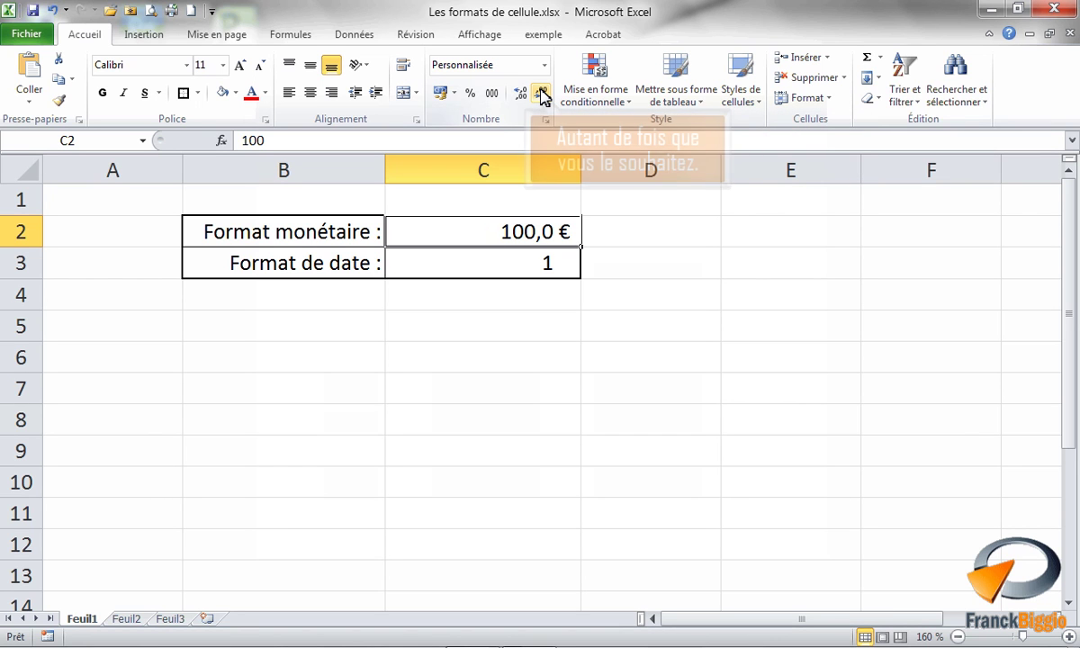
pyautogui.click(541, 93)
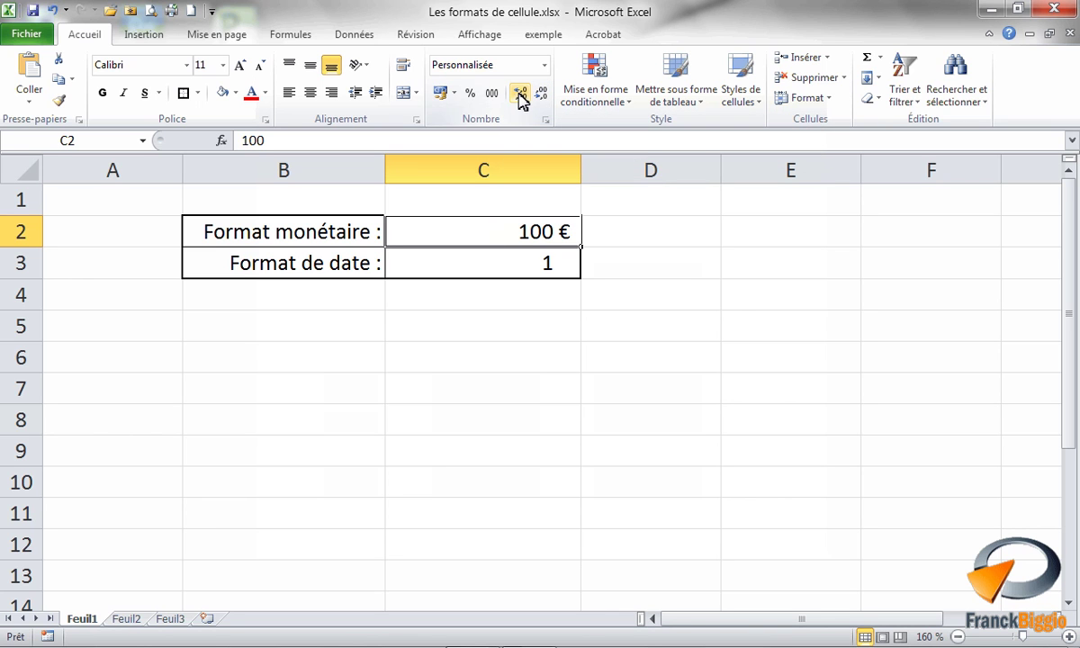
pyautogui.click(520, 95)
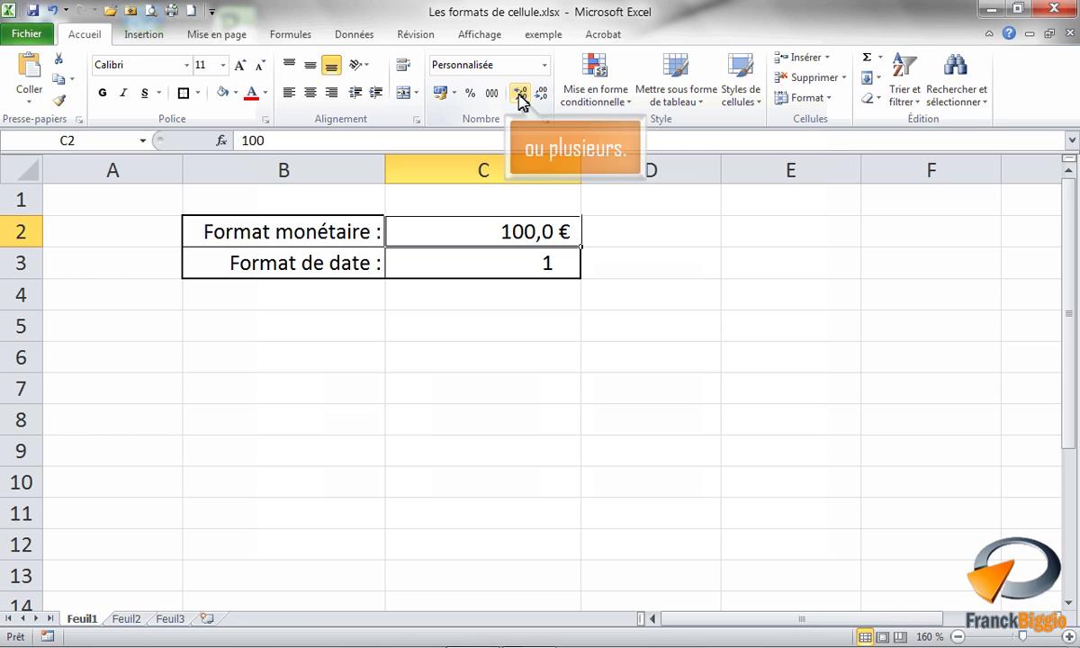
pyautogui.click(520, 95)
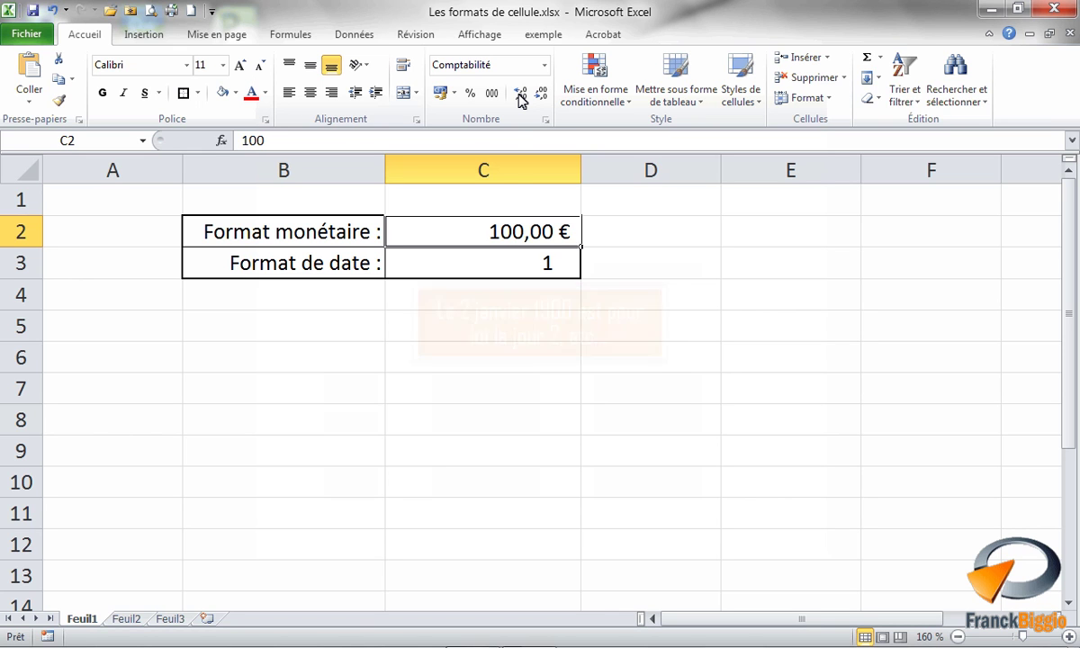
# - Format C3 as Date longue so its value 1 shows dimanche 1 janvier 1900
pyautogui.click(511, 272)
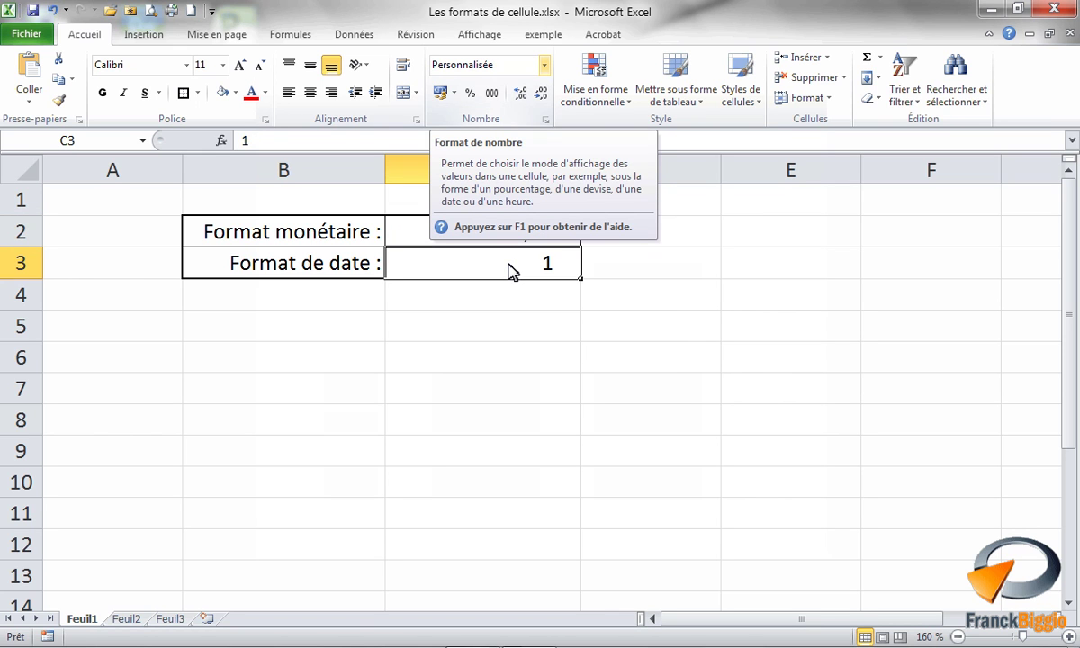
pyautogui.click(544, 66)
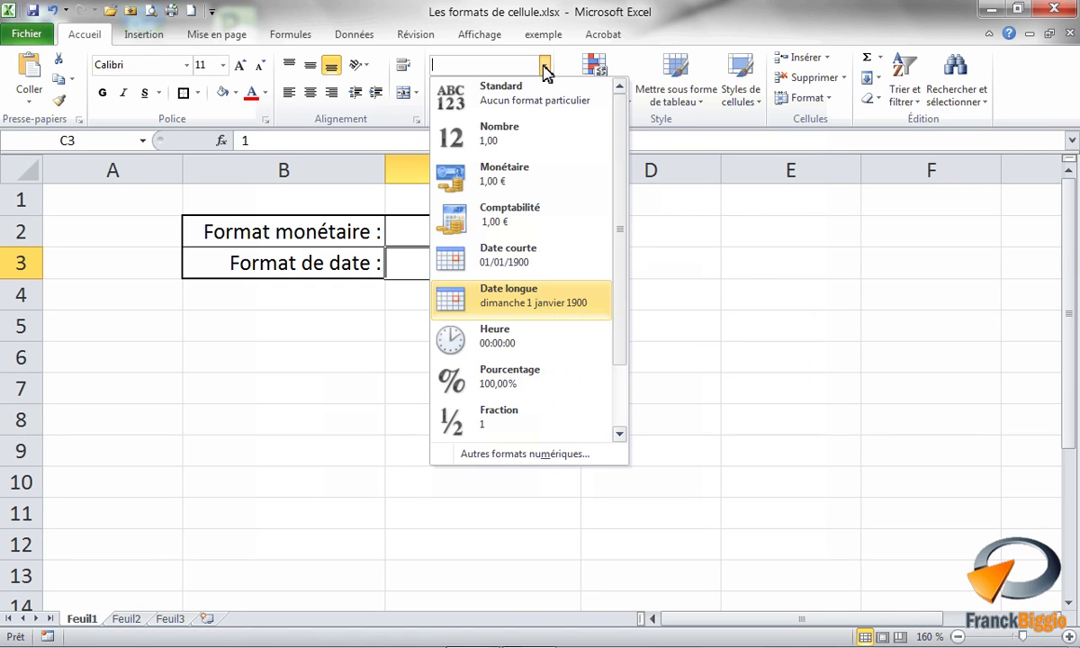
pyautogui.click(525, 303)
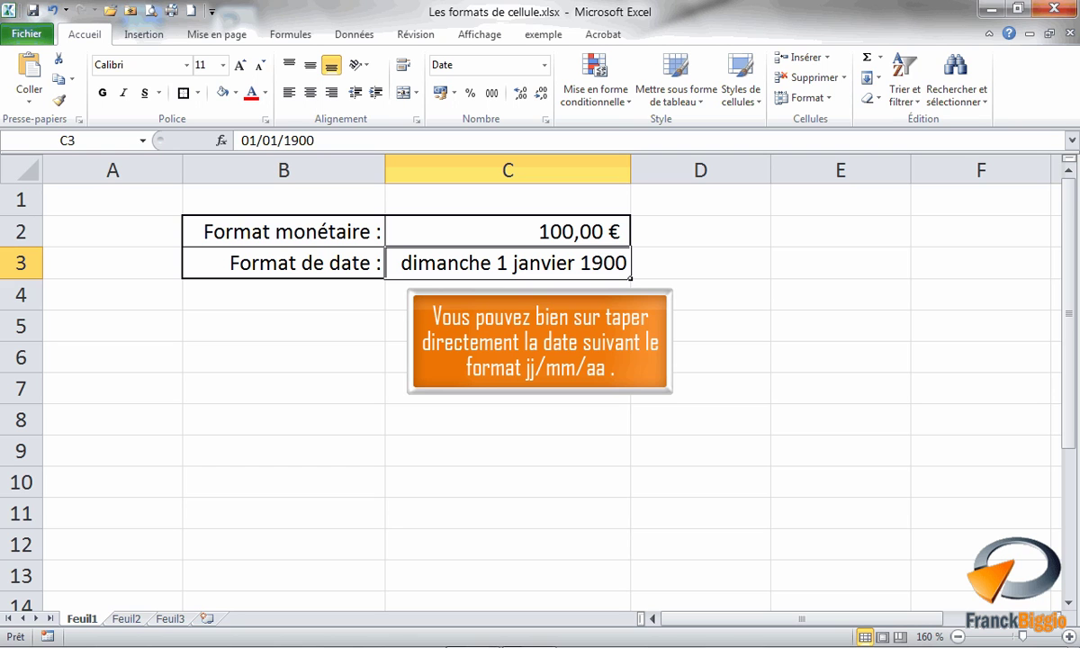
# - Enter 31/08/2011 in C3 so it displays mercredi 31 août 2011
pyautogui.write('31/08/2011')
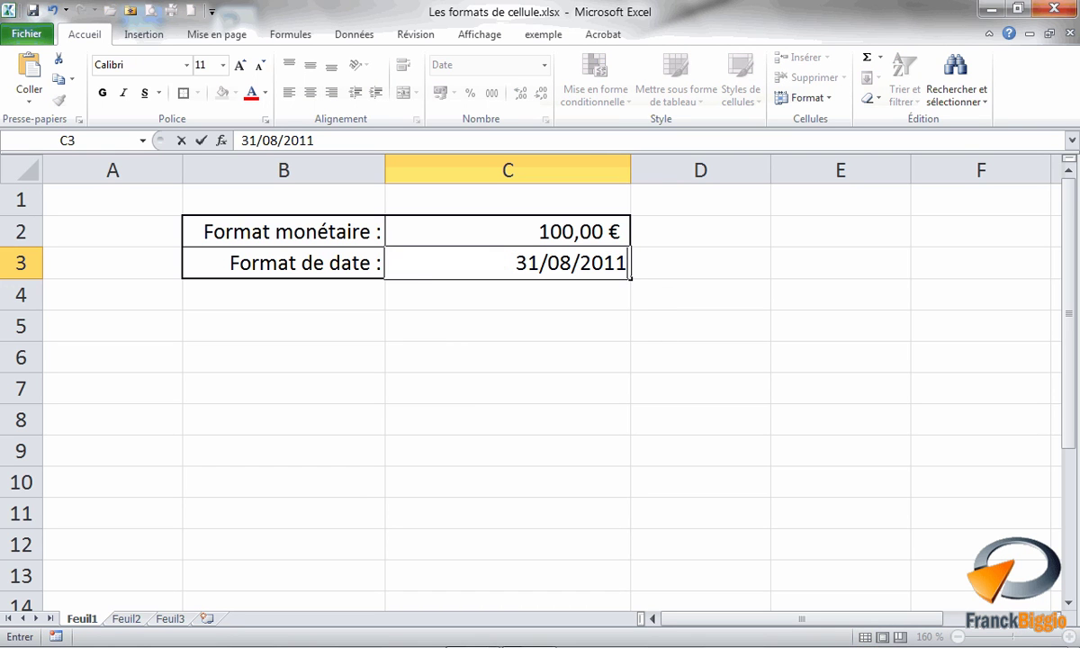
pyautogui.press('Return')
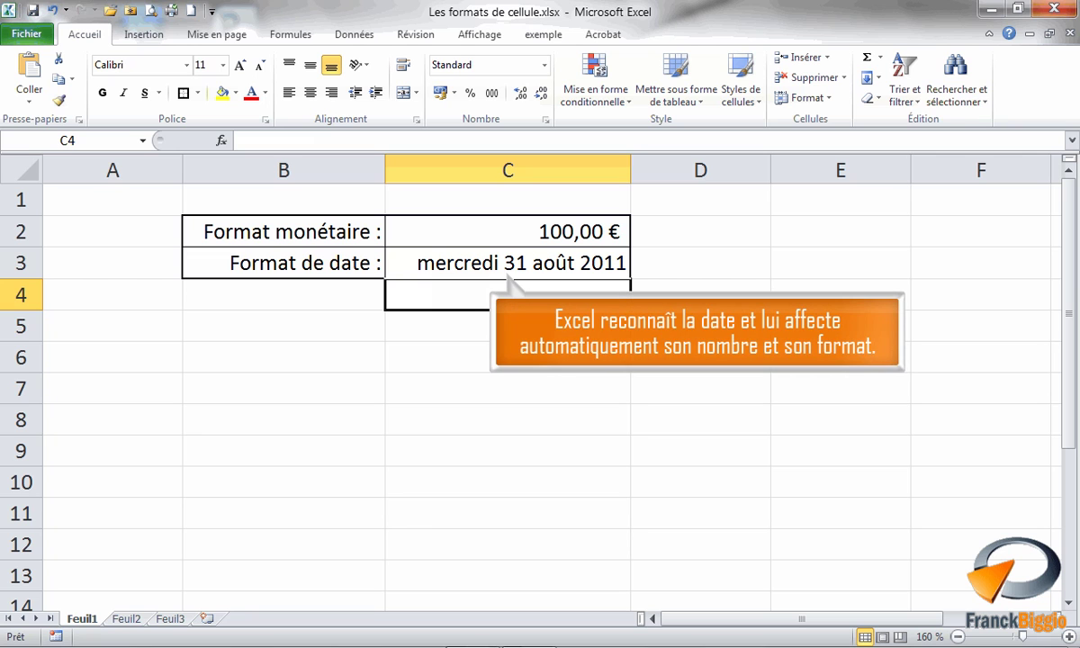